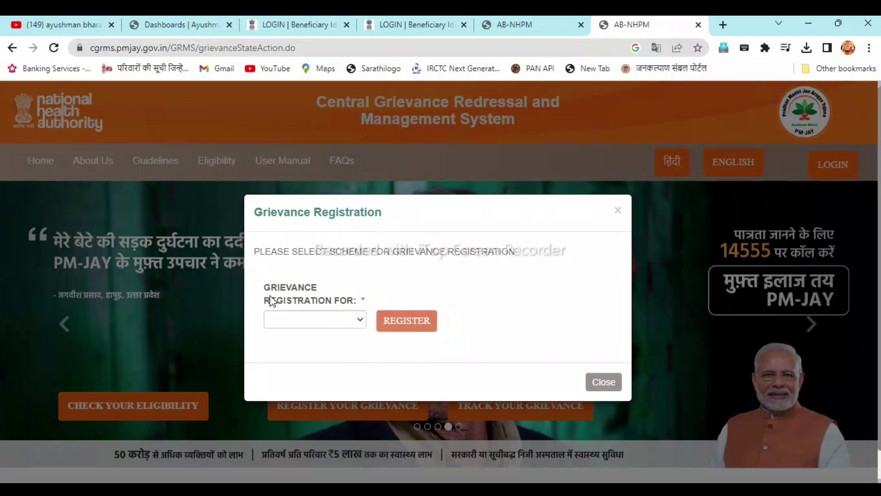
- Choose PMJAY as the scheme for grievance registration and open its grievance form
{"action": "left_click", "coordinate": [359, 324]}
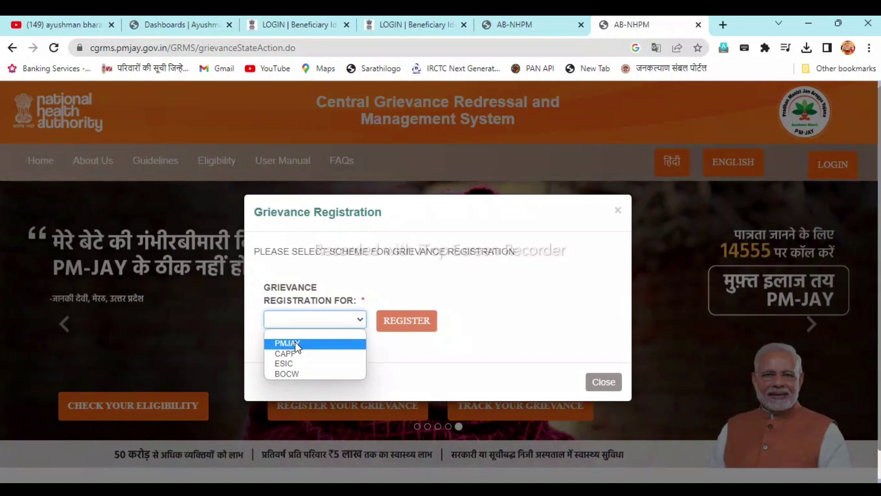
{"action": "left_click", "coordinate": [295, 344]}
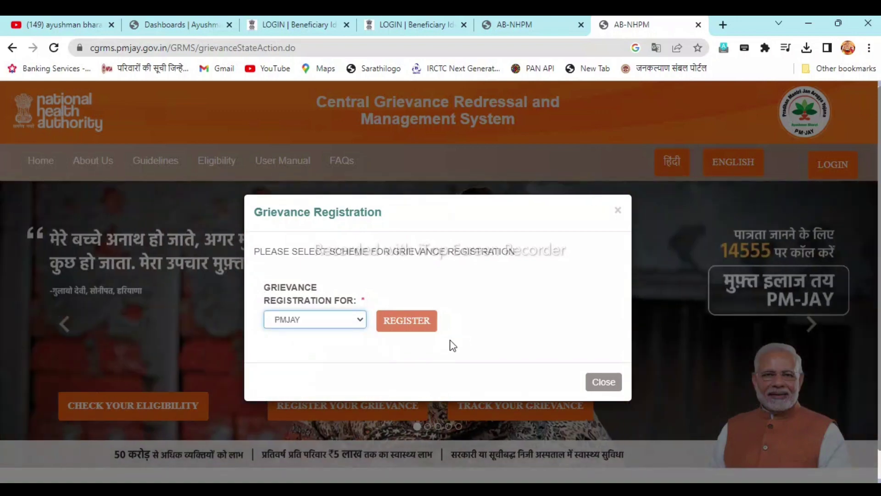
{"action": "left_click", "coordinate": [413, 325]}
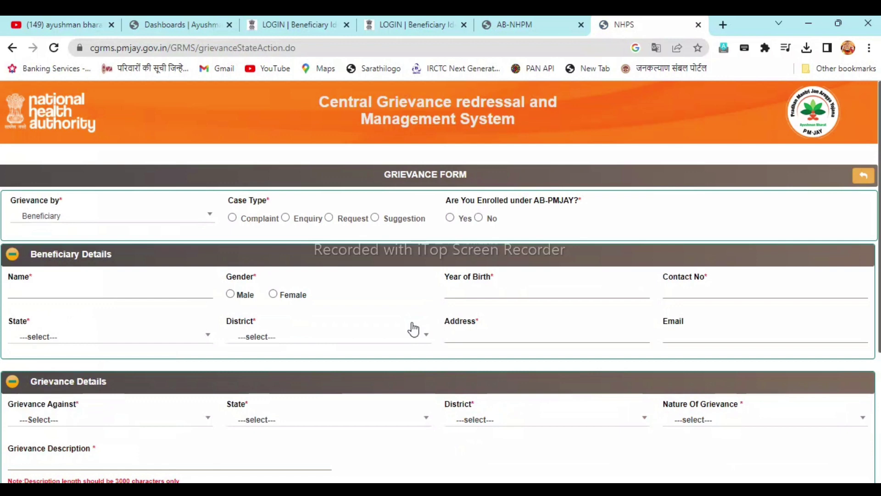
- Look over the whole grievance form, from the case type and beneficiary details to the file uploads and declaration
{"action": "scroll", "coordinate": [445, 250], "scroll_direction": "down", "scroll_amount": 4}
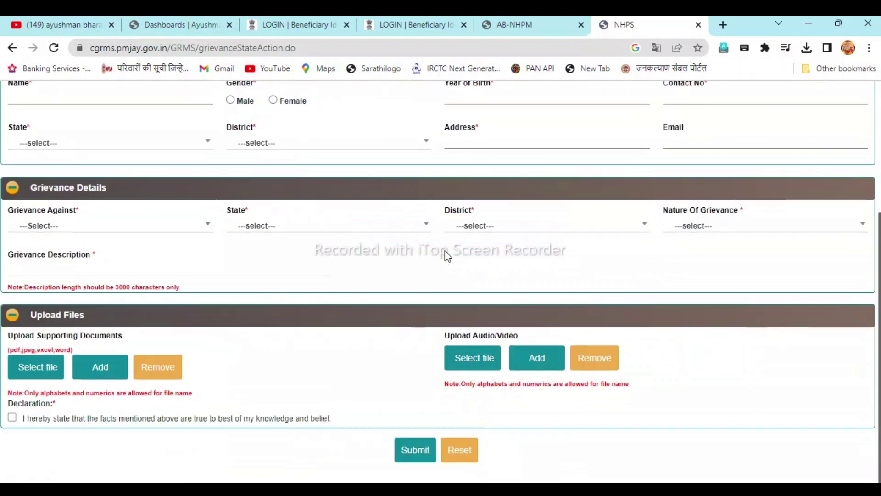
{"action": "scroll", "coordinate": [445, 251], "scroll_direction": "up", "scroll_amount": 4}
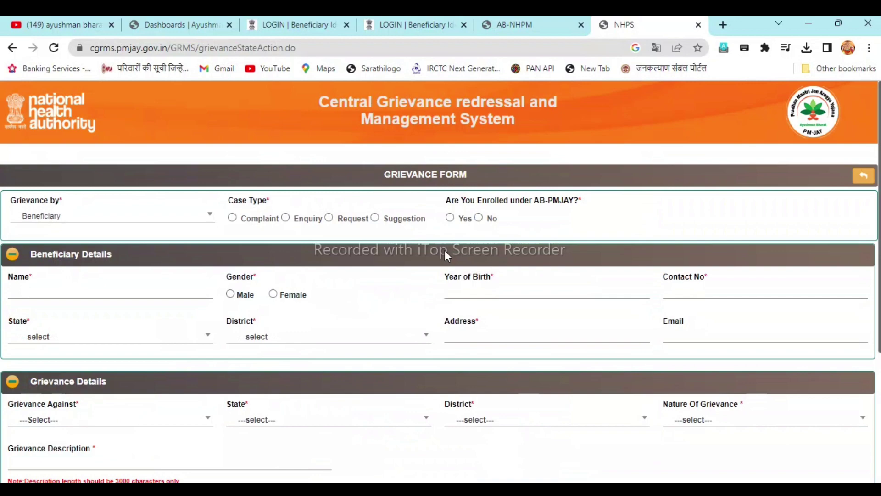
{"action": "scroll", "coordinate": [445, 255], "scroll_direction": "down", "scroll_amount": 4}
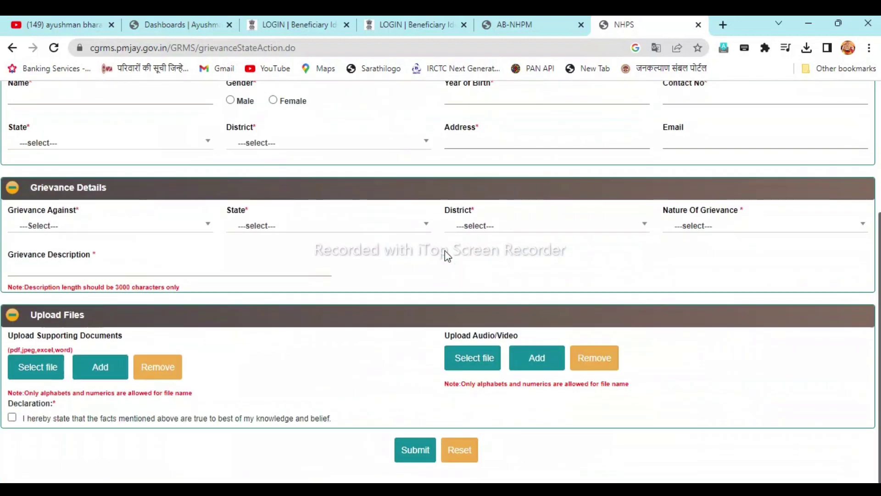
{"action": "scroll", "coordinate": [445, 251], "scroll_direction": "up", "scroll_amount": 4}
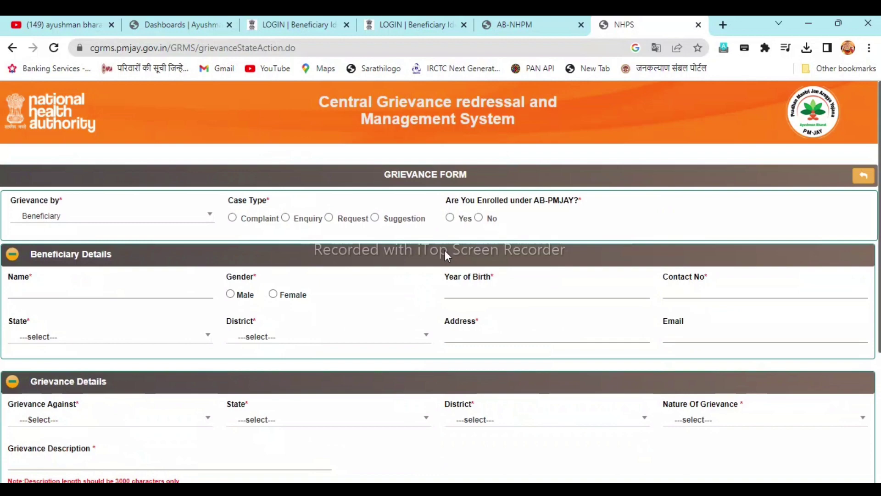
{"action": "scroll", "coordinate": [445, 251], "scroll_direction": "down", "scroll_amount": 4}
{"action": "scroll", "coordinate": [445, 251], "scroll_direction": "up", "scroll_amount": 4}
{"action": "scroll", "coordinate": [445, 254], "scroll_direction": "down", "scroll_amount": 4}
{"action": "scroll", "coordinate": [444, 255], "scroll_direction": "up", "scroll_amount": 4}
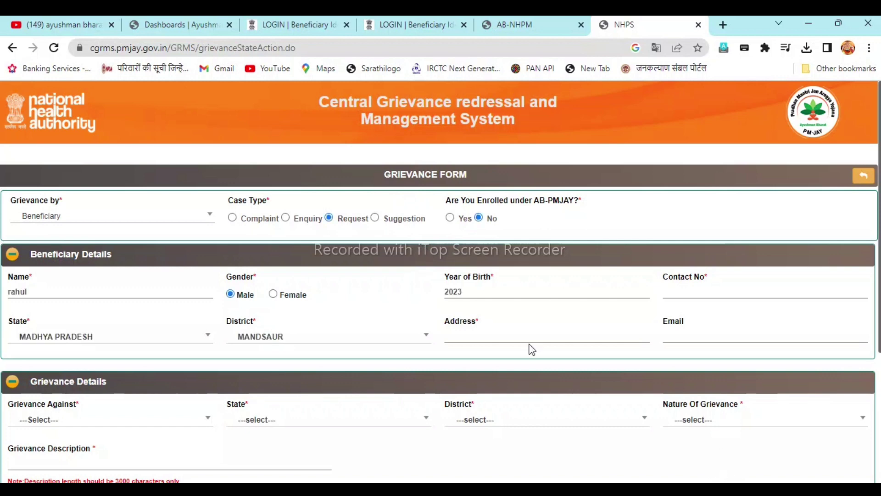
{"action": "left_click", "coordinate": [483, 294]}
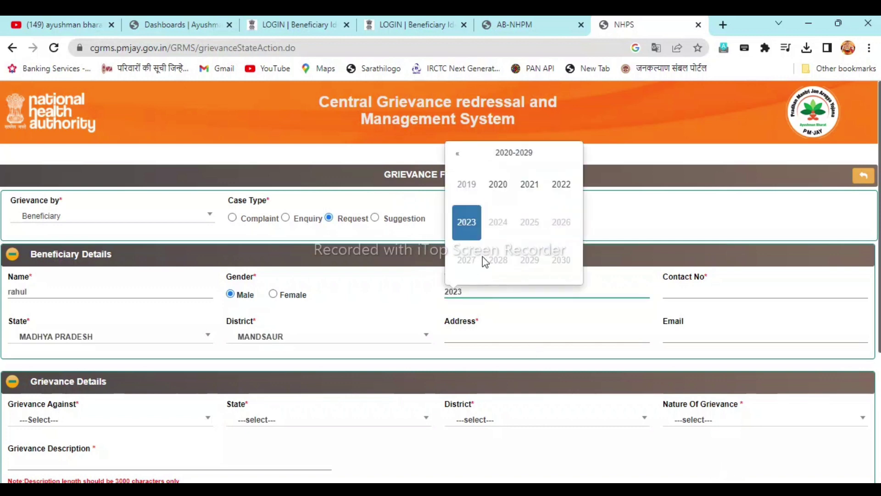
{"action": "left_click", "coordinate": [416, 278]}
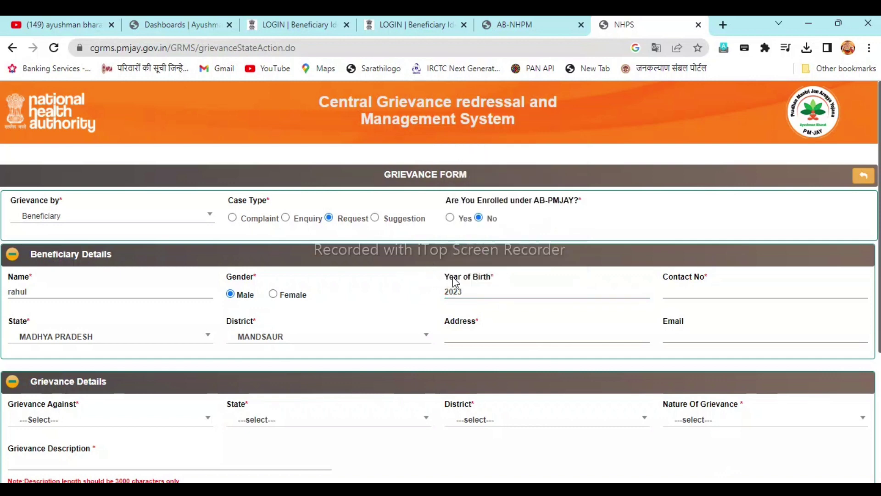
{"action": "left_click", "coordinate": [474, 289]}
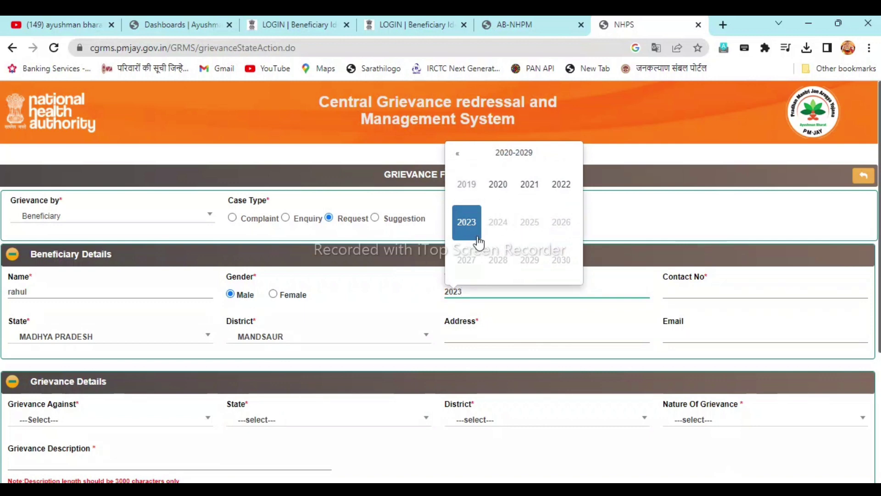
{"action": "left_click", "coordinate": [418, 278]}
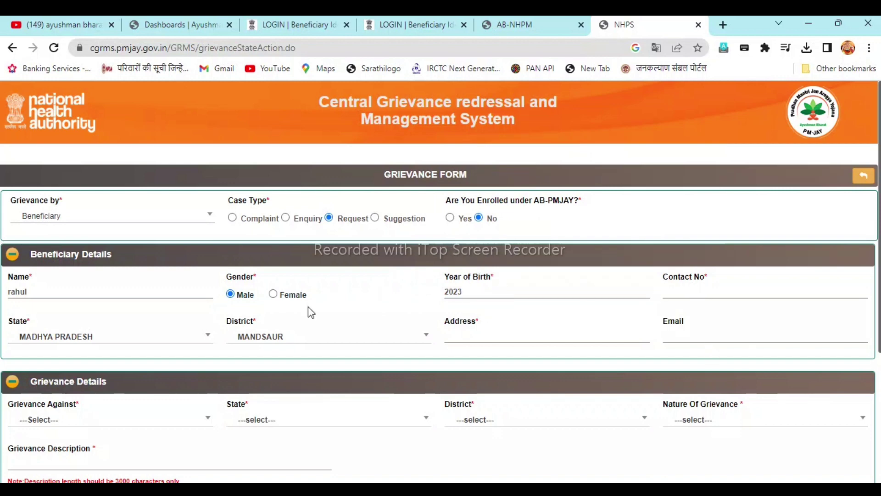
- Select MADHYA PRADESH as the beneficiary's state and MANDSAUR as the district, and activate the address field
{"action": "left_click", "coordinate": [98, 337]}
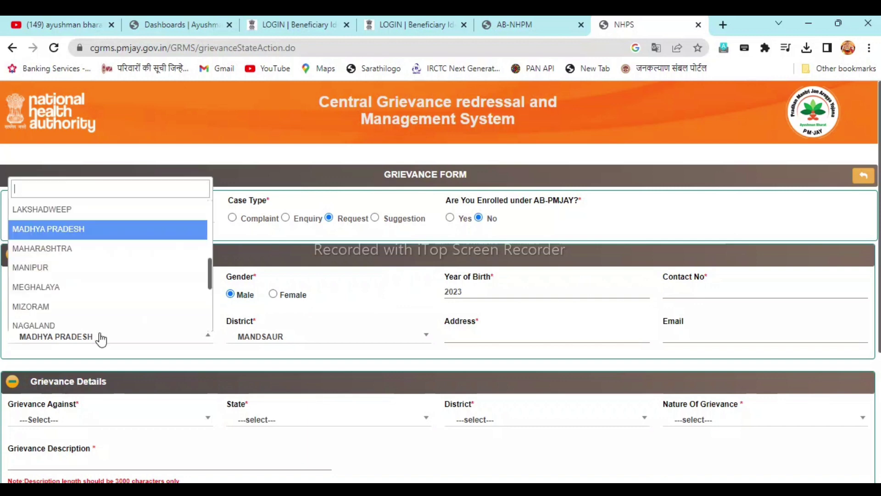
{"action": "left_click", "coordinate": [76, 234]}
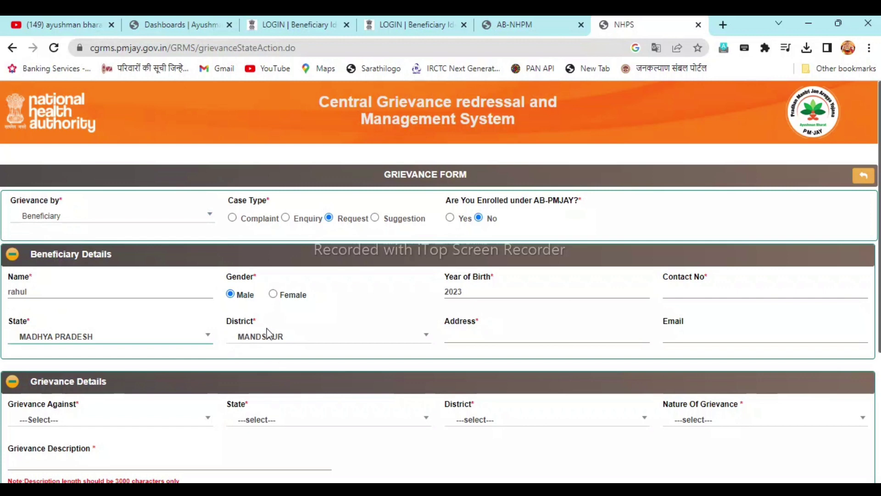
{"action": "left_click", "coordinate": [279, 340]}
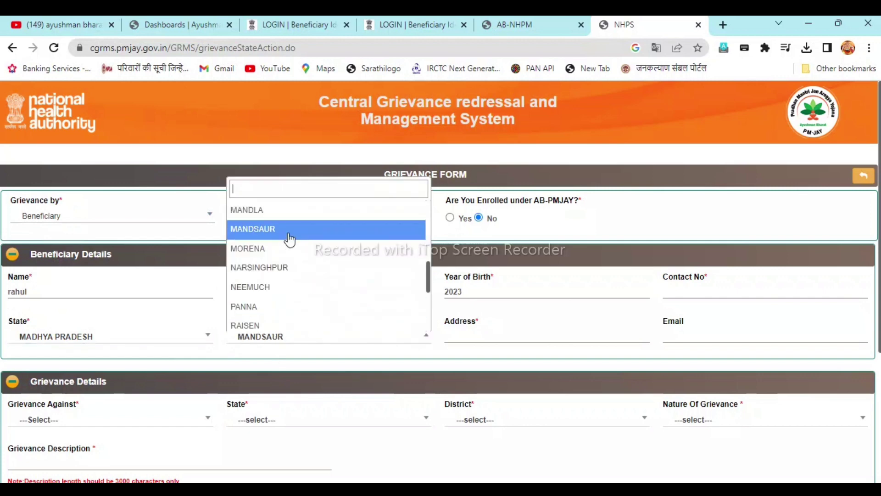
{"action": "left_click", "coordinate": [289, 237]}
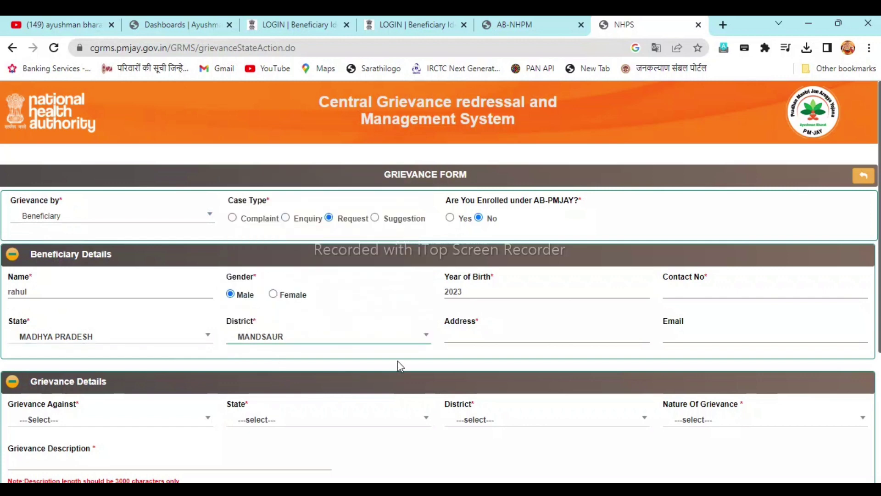
{"action": "left_click", "coordinate": [461, 335]}
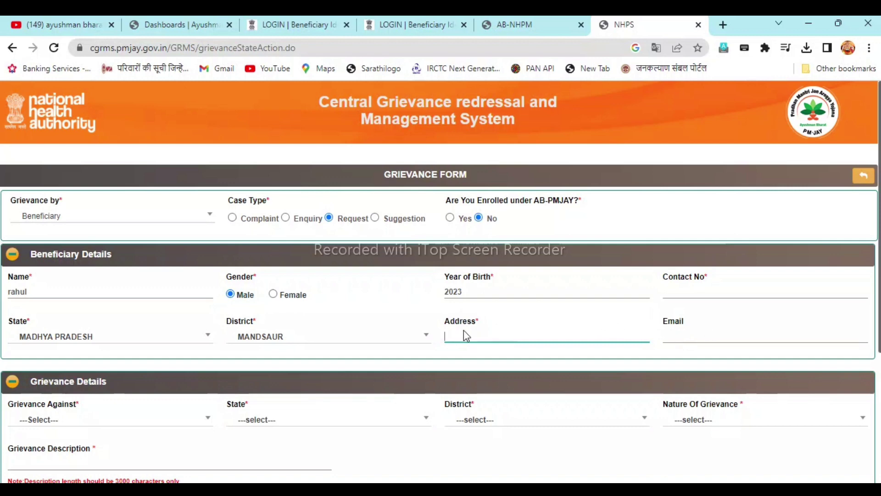
- Examine the available Grievance Against options in the grievance details section
{"action": "scroll", "coordinate": [336, 278], "scroll_direction": "down", "scroll_amount": 2}
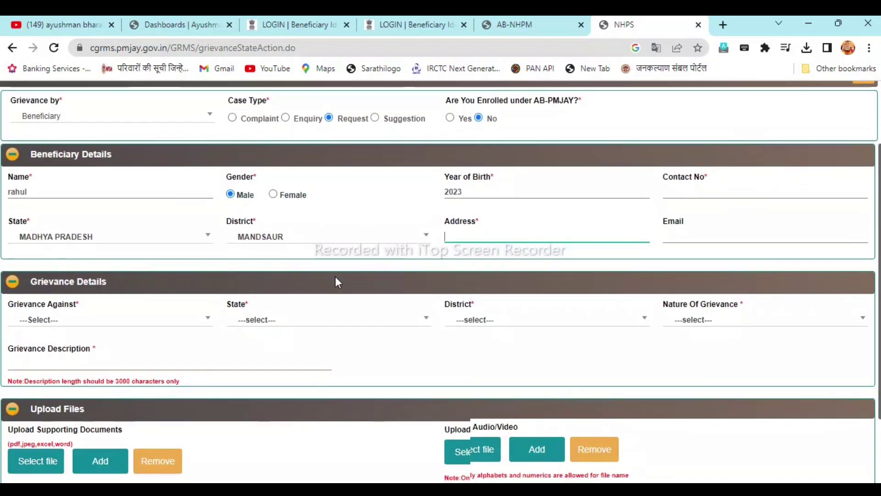
{"action": "scroll", "coordinate": [338, 282], "scroll_direction": "down", "scroll_amount": 2}
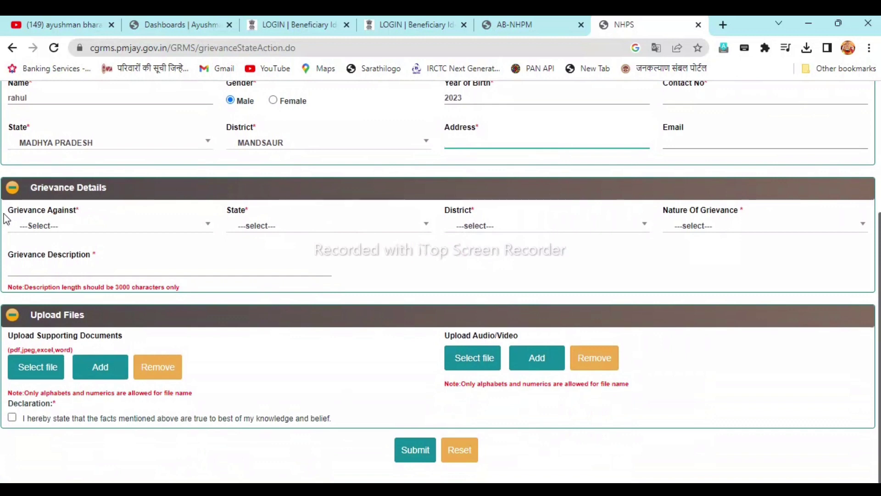
{"action": "triple_click", "coordinate": [123, 208]}
{"action": "left_click", "coordinate": [49, 233]}
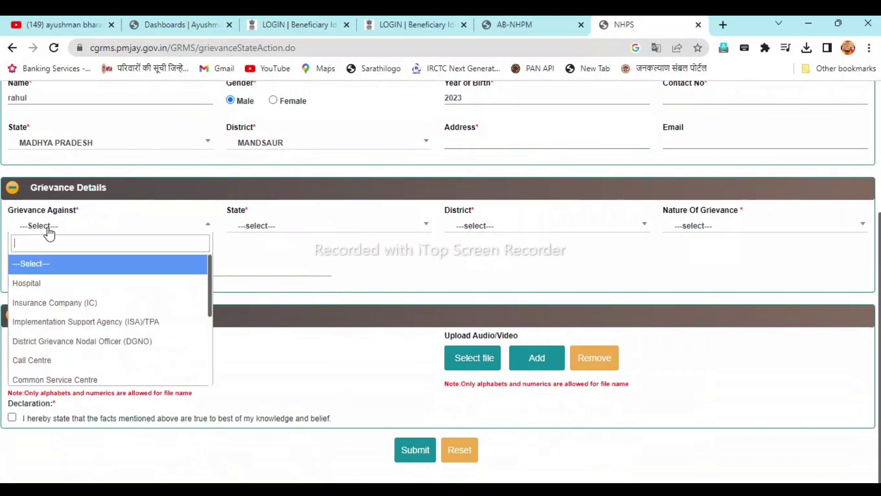
{"action": "left_click", "coordinate": [48, 230]}
{"action": "left_click", "coordinate": [48, 230]}
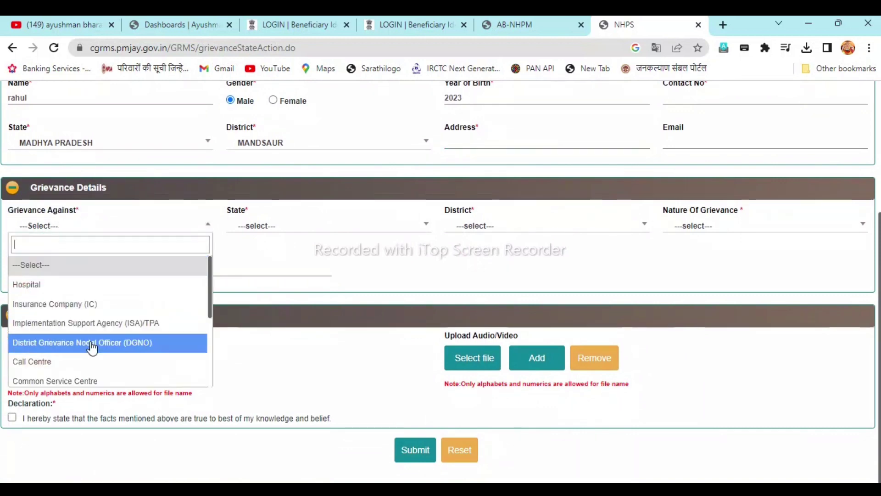
{"action": "scroll", "coordinate": [92, 348], "scroll_direction": "down", "scroll_amount": 2}
{"action": "scroll", "coordinate": [93, 348], "scroll_direction": "up", "scroll_amount": 1}
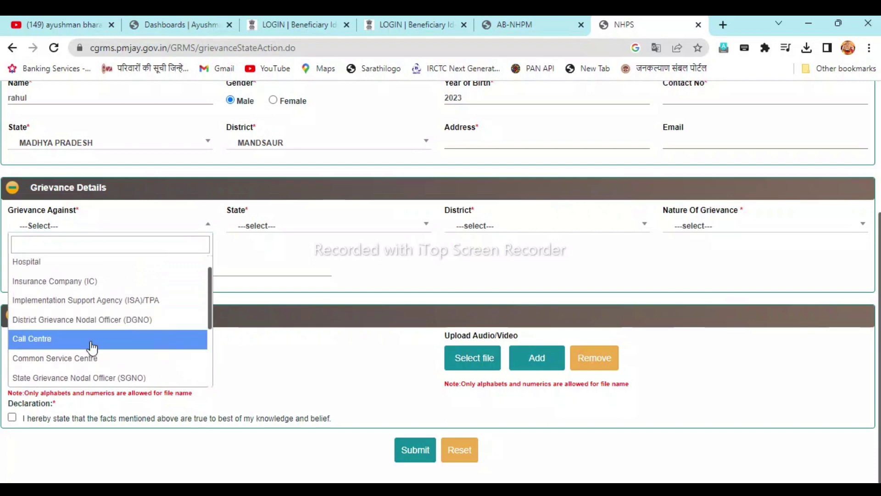
{"action": "scroll", "coordinate": [92, 348], "scroll_direction": "up", "scroll_amount": 1}
{"action": "scroll", "coordinate": [93, 348], "scroll_direction": "down", "scroll_amount": 3}
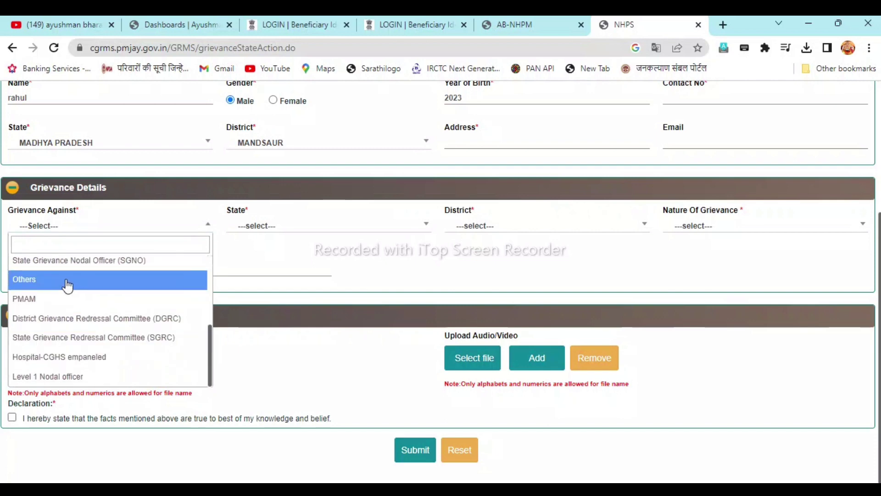
{"action": "scroll", "coordinate": [105, 316], "scroll_direction": "up", "scroll_amount": 2}
{"action": "scroll", "coordinate": [104, 316], "scroll_direction": "up", "scroll_amount": 3}
{"action": "scroll", "coordinate": [105, 316], "scroll_direction": "down", "scroll_amount": 1}
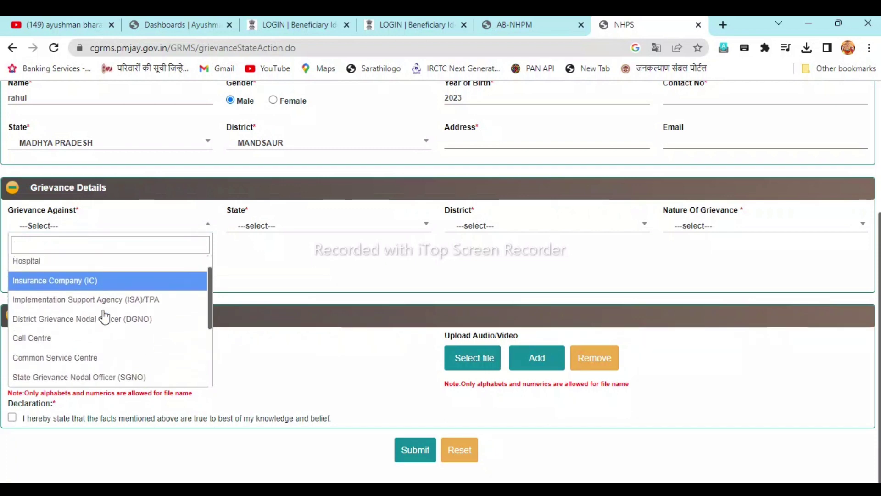
{"action": "scroll", "coordinate": [105, 316], "scroll_direction": "up", "scroll_amount": 1}
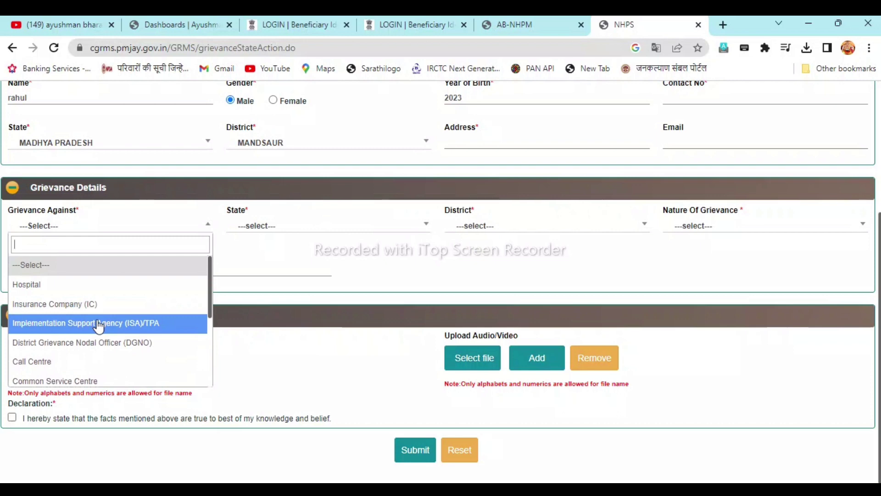
- Set Grievance Against to Others in the grievance details
{"action": "scroll", "coordinate": [83, 317], "scroll_direction": "down", "scroll_amount": 1}
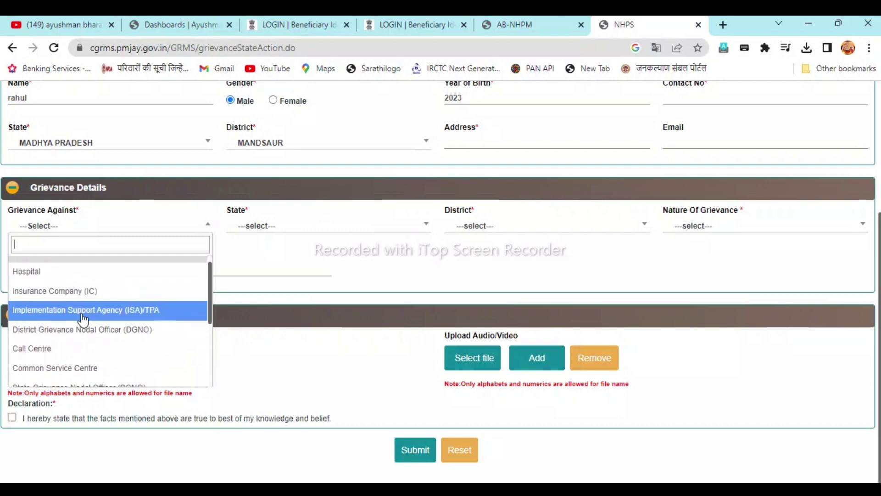
{"action": "scroll", "coordinate": [83, 318], "scroll_direction": "down", "scroll_amount": 2}
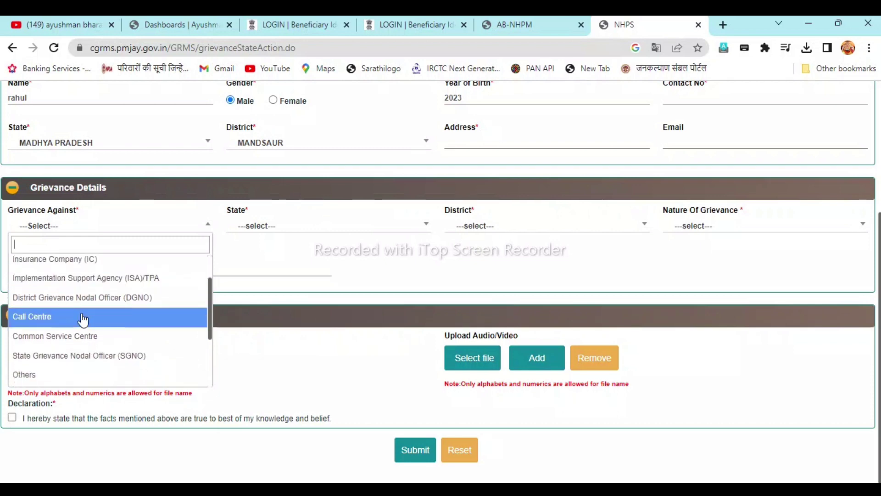
{"action": "scroll", "coordinate": [82, 320], "scroll_direction": "down", "scroll_amount": 3}
{"action": "scroll", "coordinate": [83, 320], "scroll_direction": "down", "scroll_amount": 2}
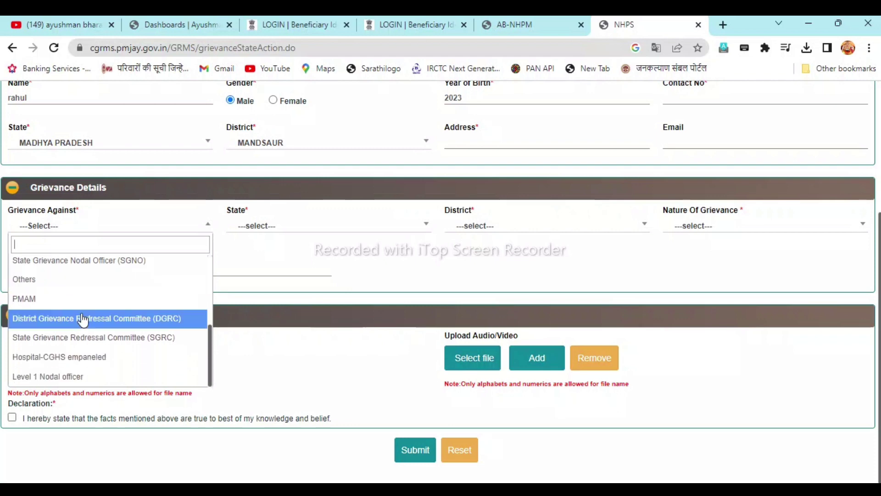
{"action": "scroll", "coordinate": [83, 320], "scroll_direction": "up", "scroll_amount": 1}
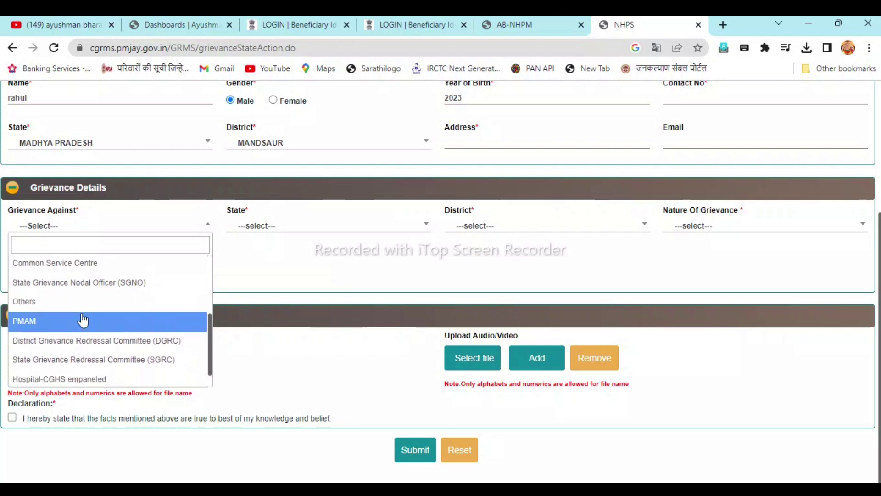
{"action": "left_click", "coordinate": [58, 307]}
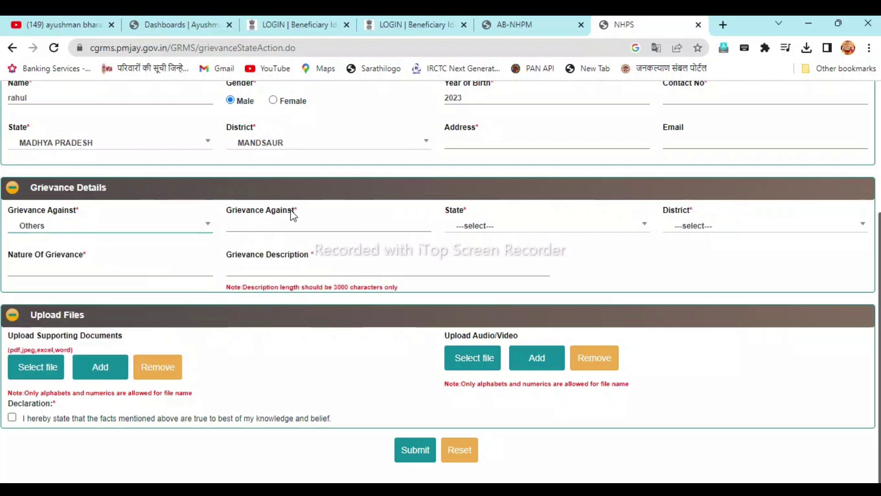
- Look through the Grievance Against options again and place the cursor in the adjoining Grievance Against text field
{"action": "left_click", "coordinate": [292, 226]}
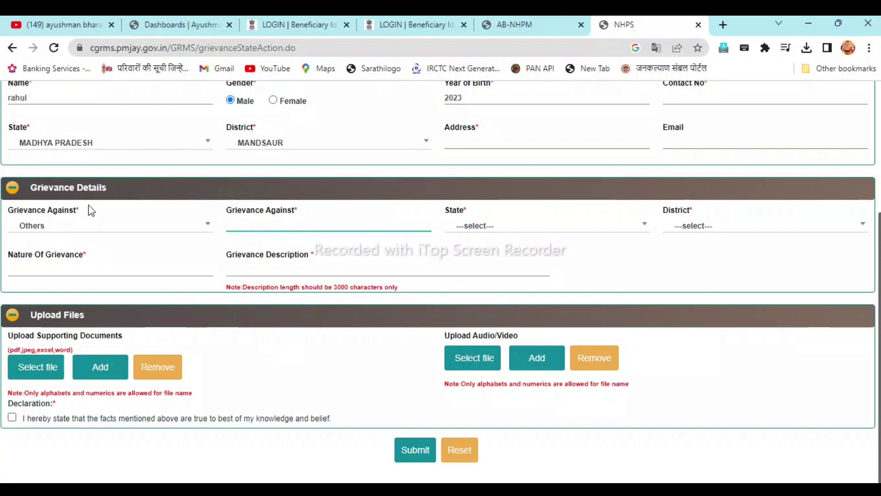
{"action": "left_click", "coordinate": [73, 228]}
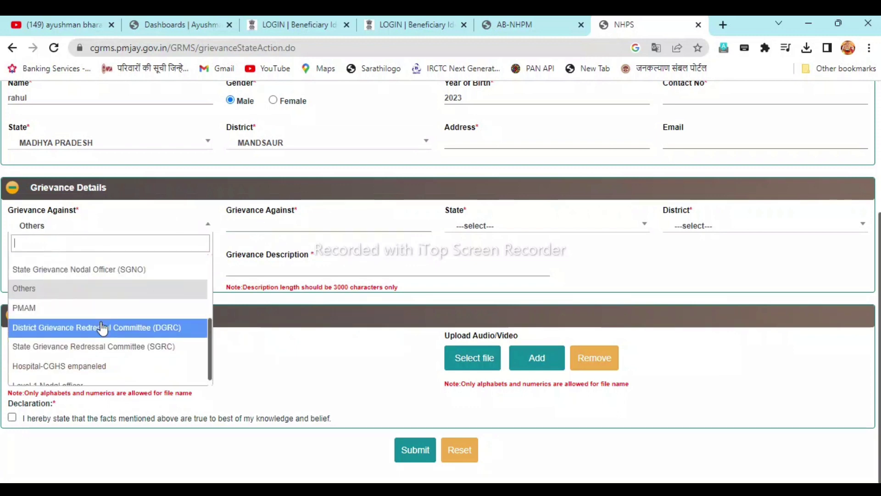
{"action": "scroll", "coordinate": [101, 323], "scroll_direction": "up", "scroll_amount": 3}
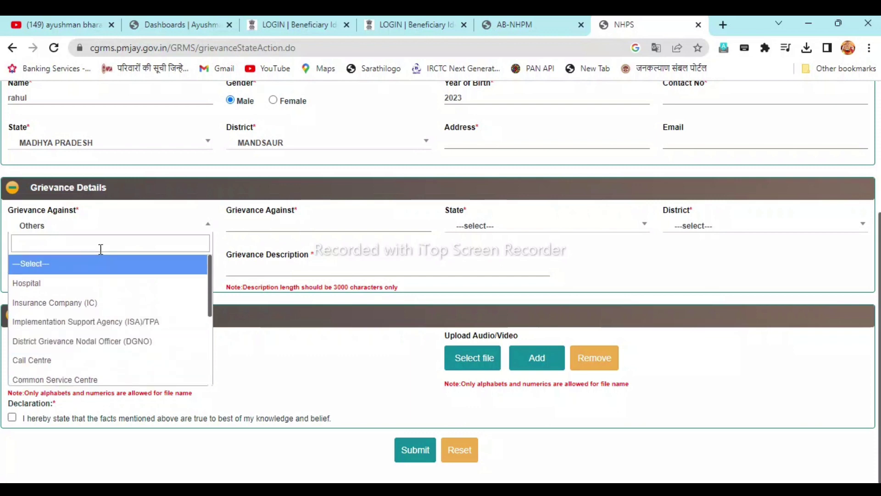
{"action": "left_click", "coordinate": [104, 226]}
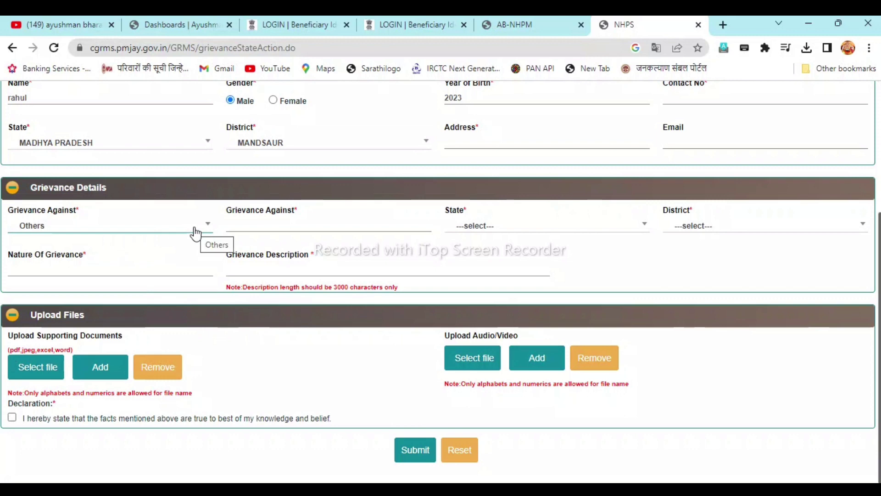
{"action": "left_click", "coordinate": [293, 224]}
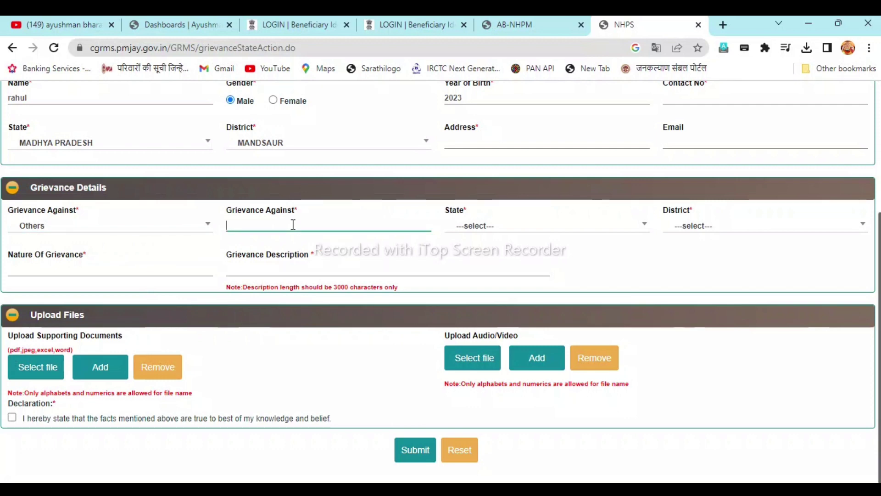
- Select MADHYA PRADESH as the state in the grievance details
{"action": "left_click", "coordinate": [498, 232]}
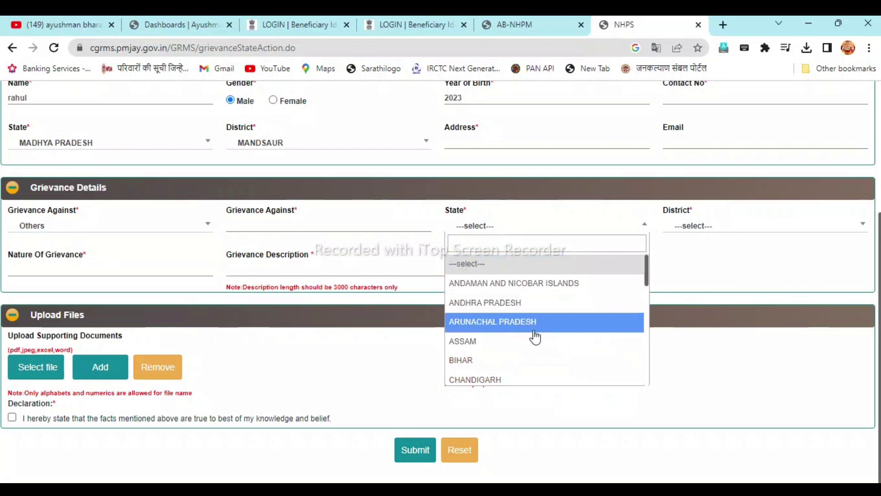
{"action": "scroll", "coordinate": [536, 337], "scroll_direction": "down", "scroll_amount": 3}
{"action": "scroll", "coordinate": [536, 336], "scroll_direction": "down", "scroll_amount": 5}
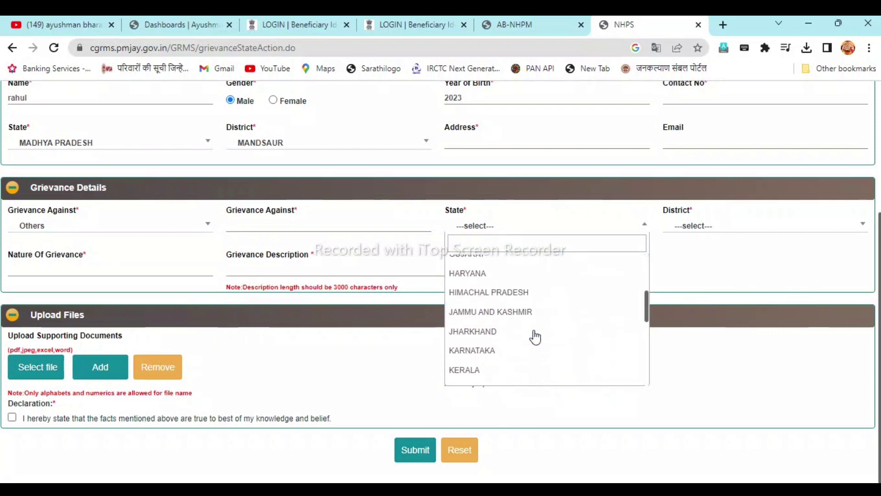
{"action": "left_click", "coordinate": [526, 346]}
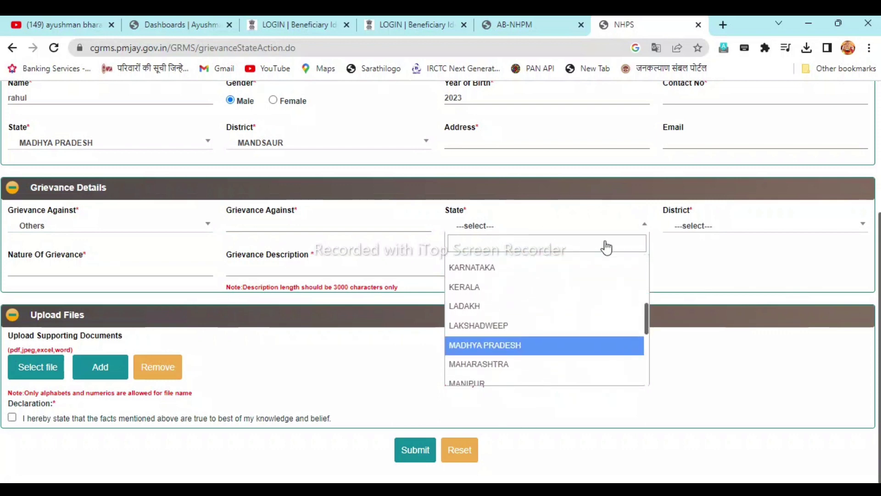
- Select MANDSAUR as the district in the grievance details
{"action": "left_click", "coordinate": [724, 229]}
{"action": "key", "text": "Down"}
{"action": "key", "text": "Down"}
{"action": "key", "text": "Down"}
{"action": "key", "text": "Down"}
{"action": "key", "text": "Down"}
{"action": "key", "text": "Down"}
{"action": "key", "text": "Down"}
{"action": "key", "text": "Down"}
{"action": "key", "text": "Down"}
{"action": "key", "text": "Down"}
{"action": "key", "text": "Down"}
{"action": "key", "text": "Down"}
{"action": "key", "text": "Down"}
{"action": "key", "text": "Down"}
{"action": "key", "text": "Down"}
{"action": "key", "text": "Down"}
{"action": "key", "text": "Down"}
{"action": "key", "text": "Down"}
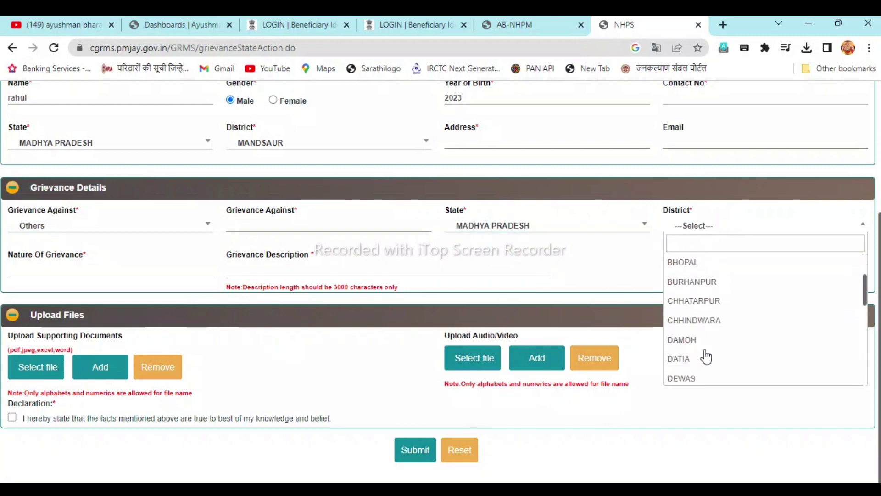
{"action": "scroll", "coordinate": [707, 357], "scroll_direction": "down", "scroll_amount": 3}
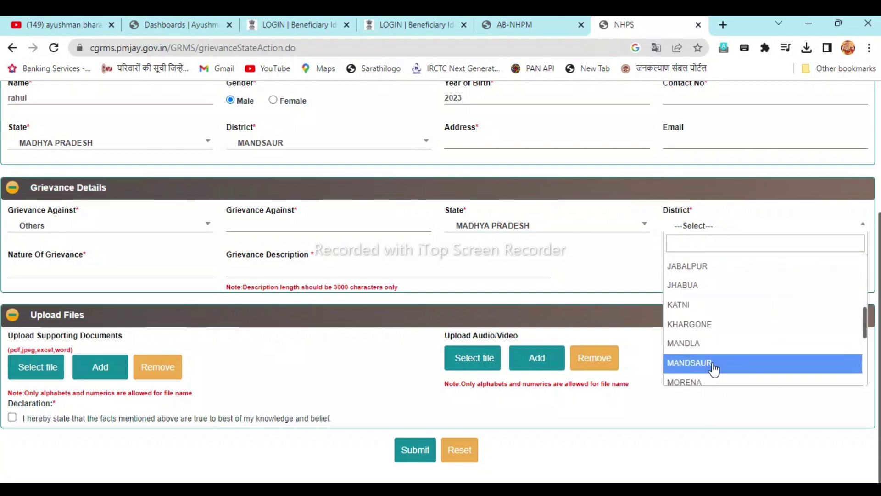
{"action": "left_click", "coordinate": [712, 363]}
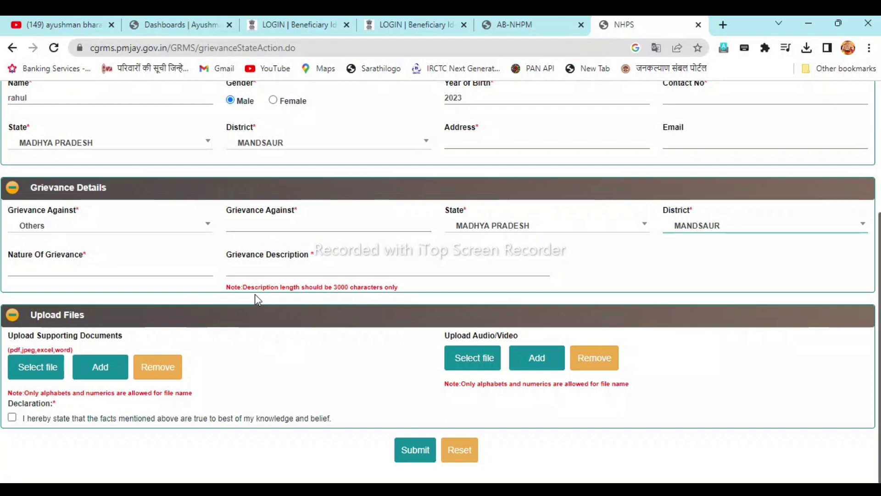
- Check the length note under the grievance description, and open and dismiss the file chooser for supporting documents
{"action": "left_click_drag", "start_coordinate": [241, 288], "coordinate": [411, 295]}
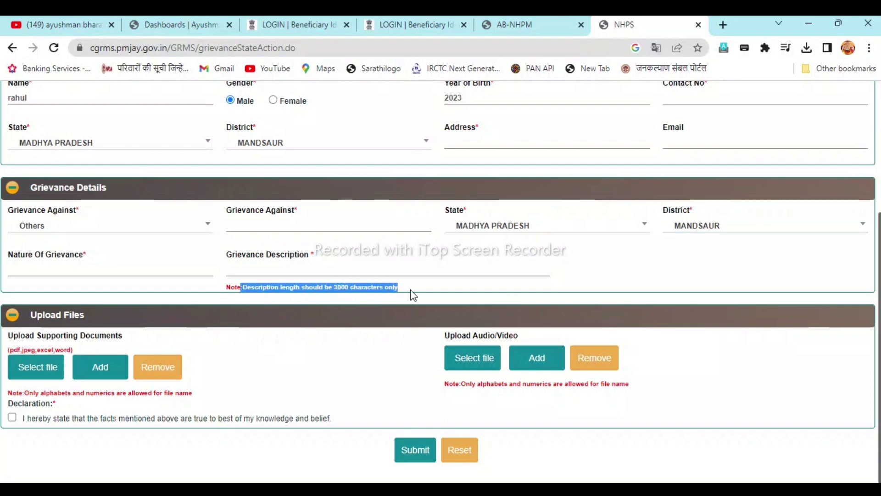
{"action": "left_click", "coordinate": [411, 295]}
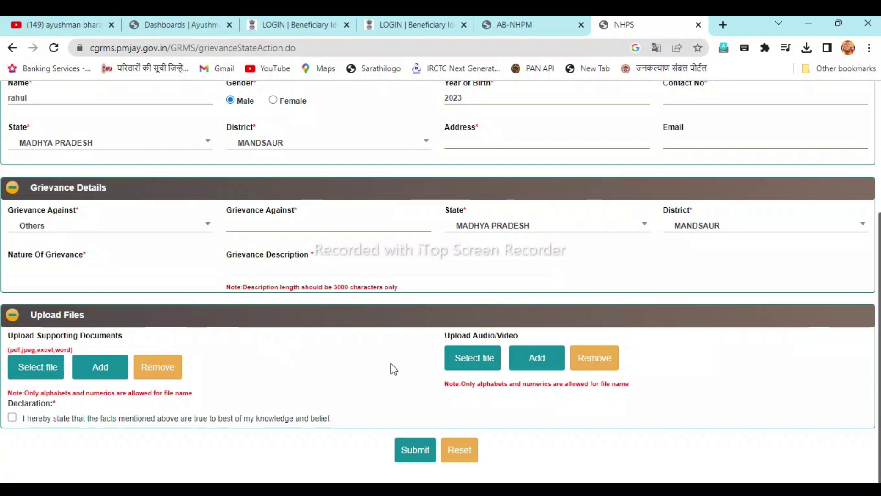
{"action": "left_click", "coordinate": [43, 368]}
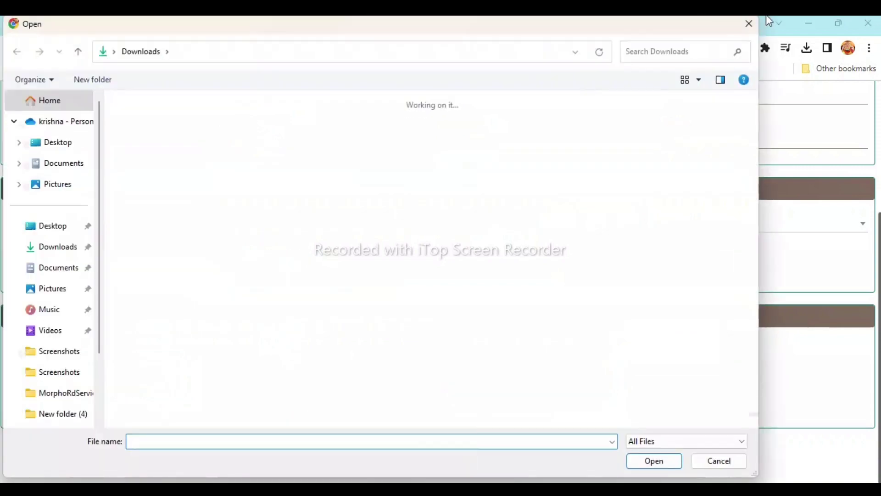
{"action": "left_click", "coordinate": [750, 27]}
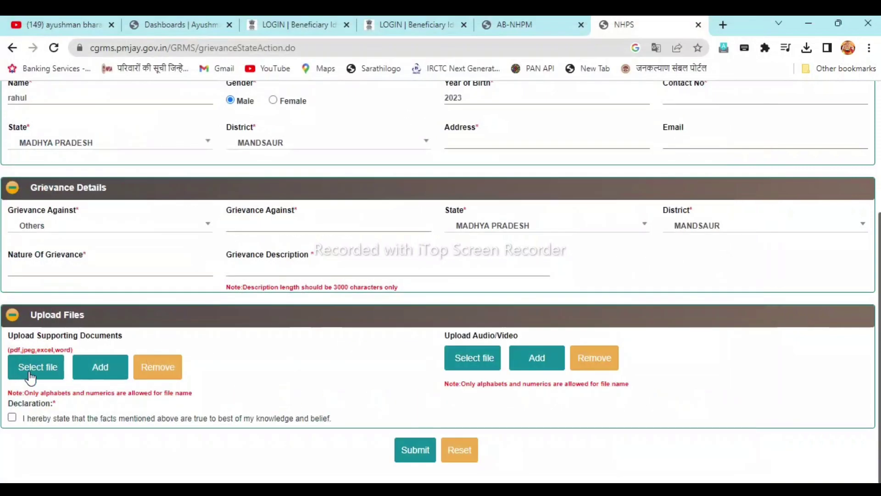